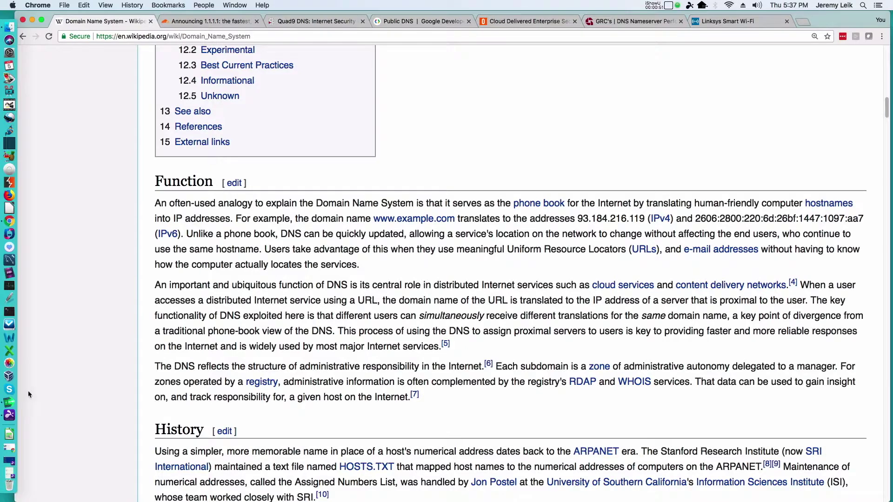
# Close the Wikipedia DNS article tab to bring up Cloudflare's 1.1.1.1 announcement
pyautogui.scroll(15, 230, 353)
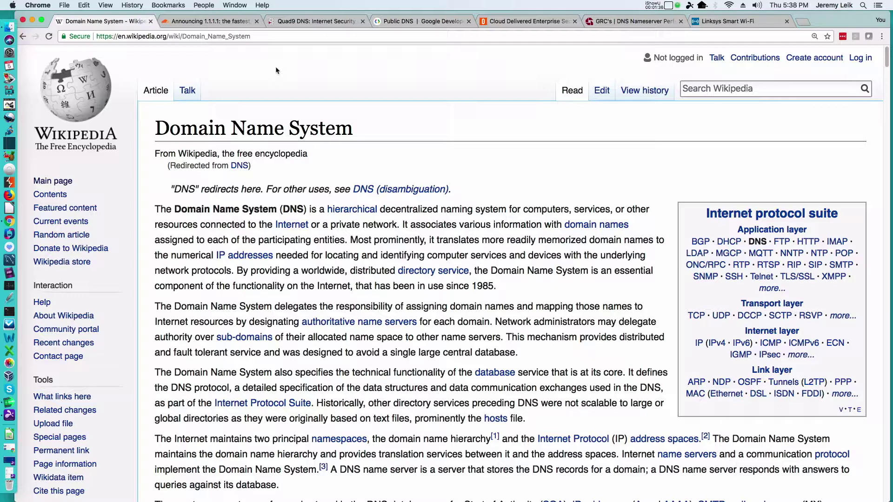
pyautogui.press('super+w')
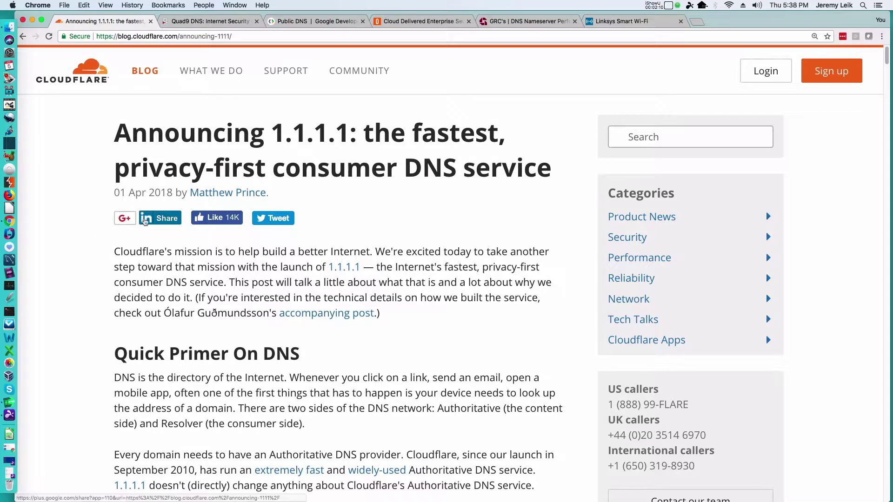
# Browse the Quad9 and OpenDNS provider pages, then minimize Chrome to the desktop
pyautogui.click(194, 27)
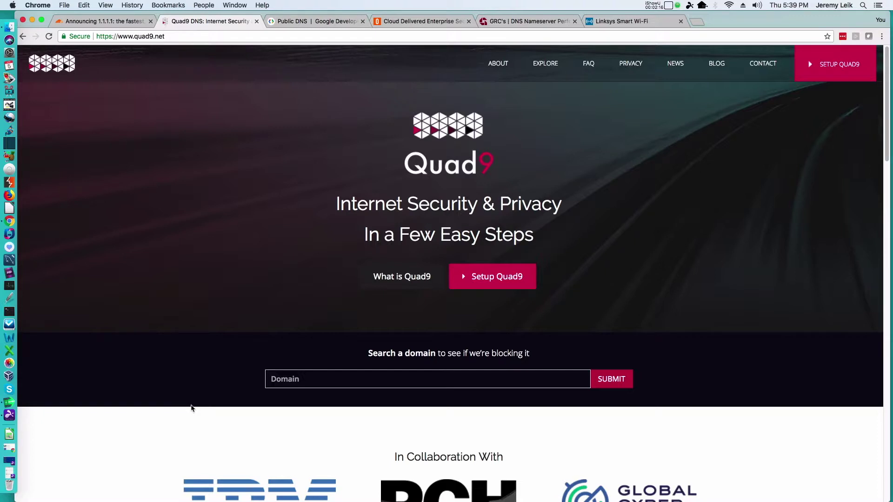
pyautogui.scroll(-4, 193, 416)
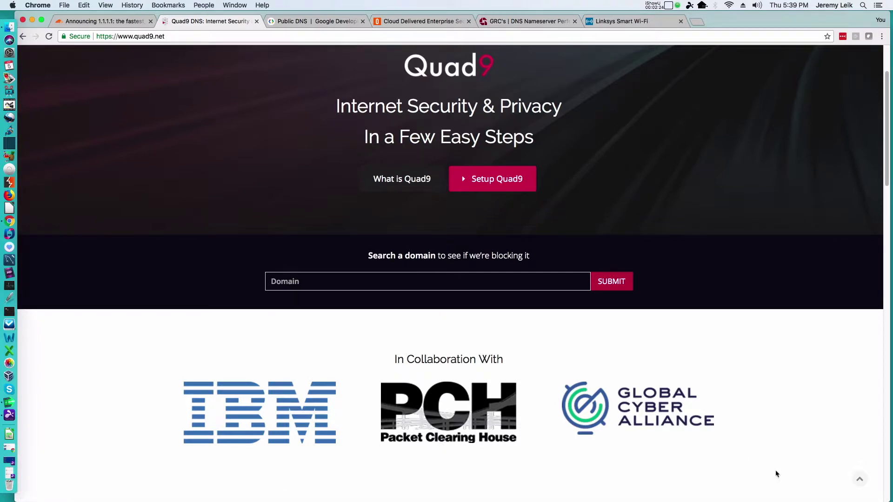
pyautogui.scroll(-3, 767, 422)
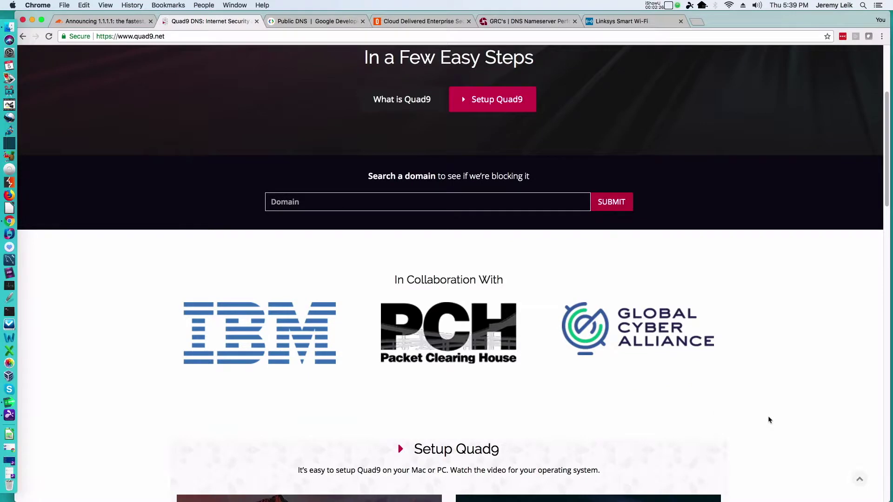
pyautogui.scroll(-5, 768, 420)
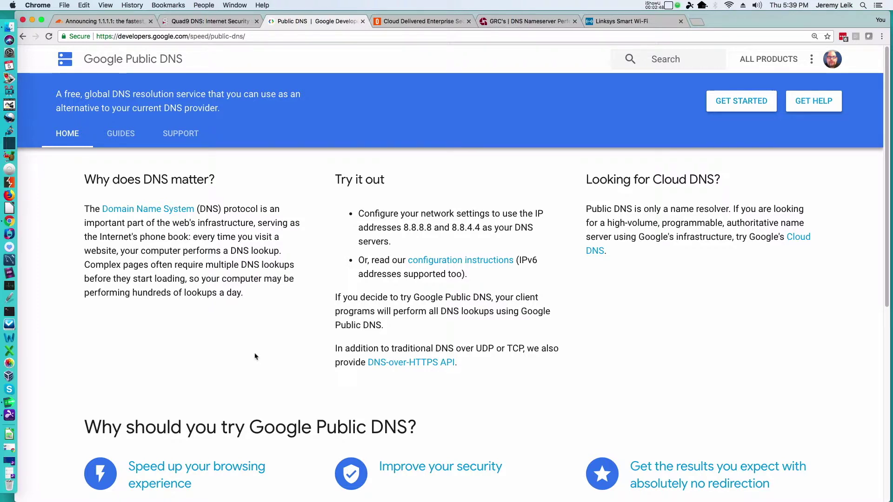
pyautogui.click(415, 23)
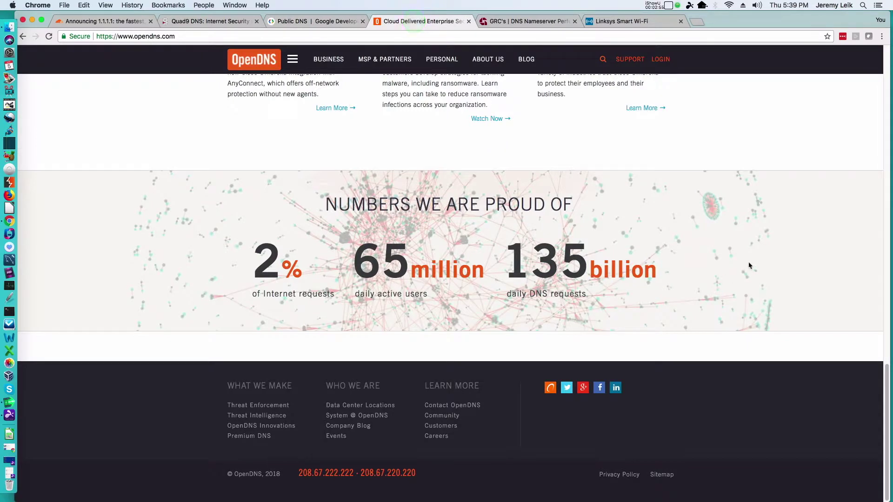
pyautogui.scroll(20, 708, 262)
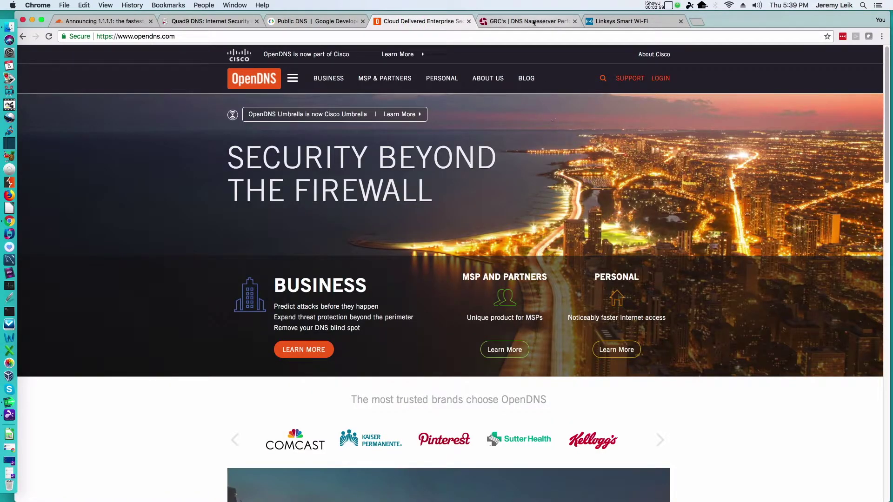
pyautogui.click(32, 21)
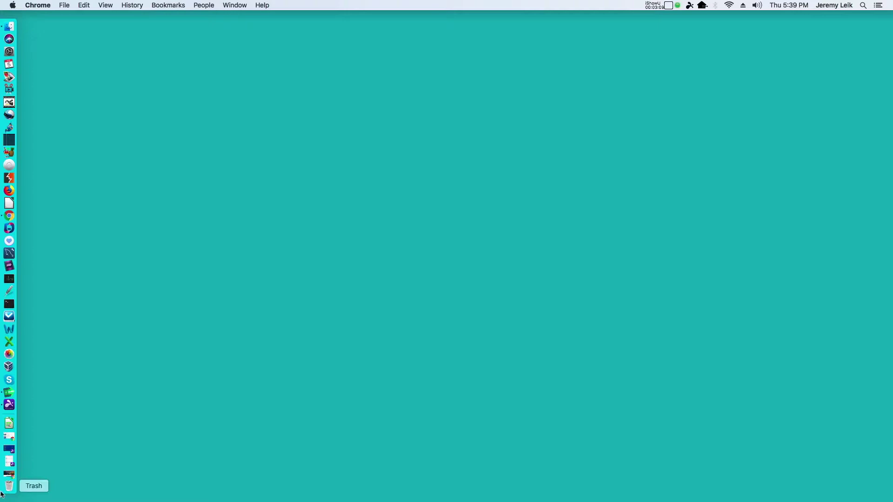
# Restore the remote session and open Ethernet adapter properties via Control Panel's Network and Sharing Center
pyautogui.click(7, 449)
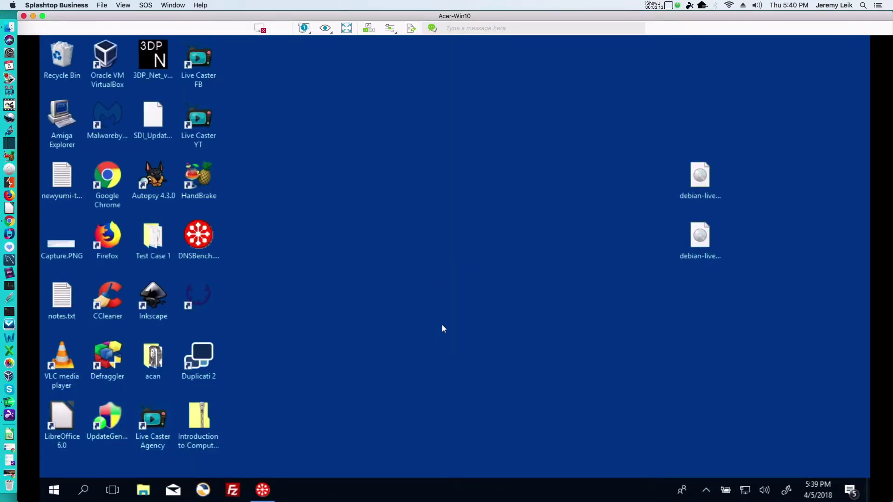
pyautogui.press('super')
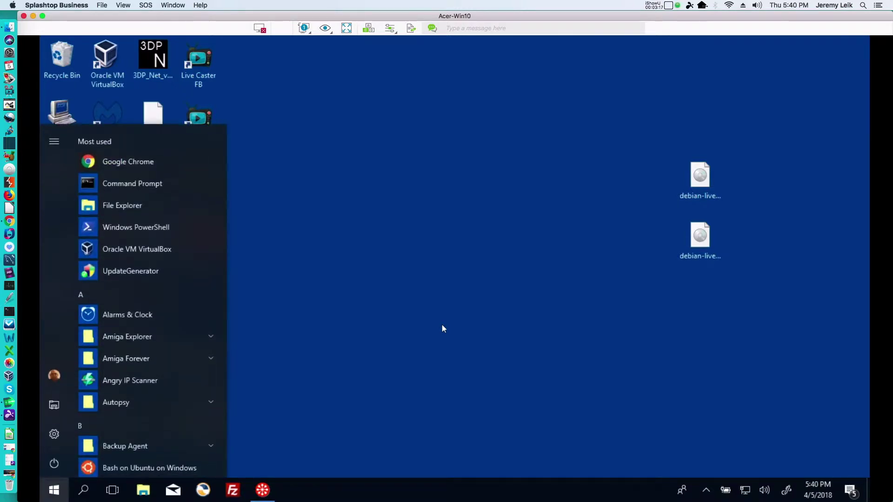
pyautogui.write('control')
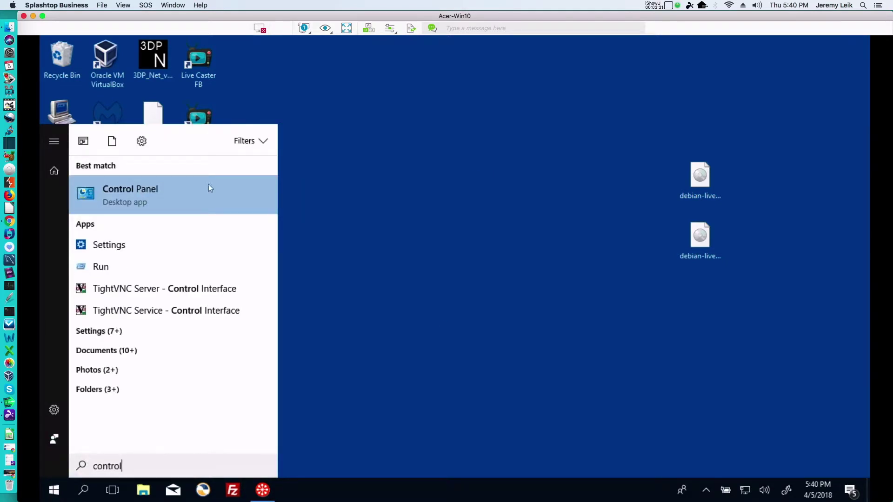
pyautogui.click(170, 186)
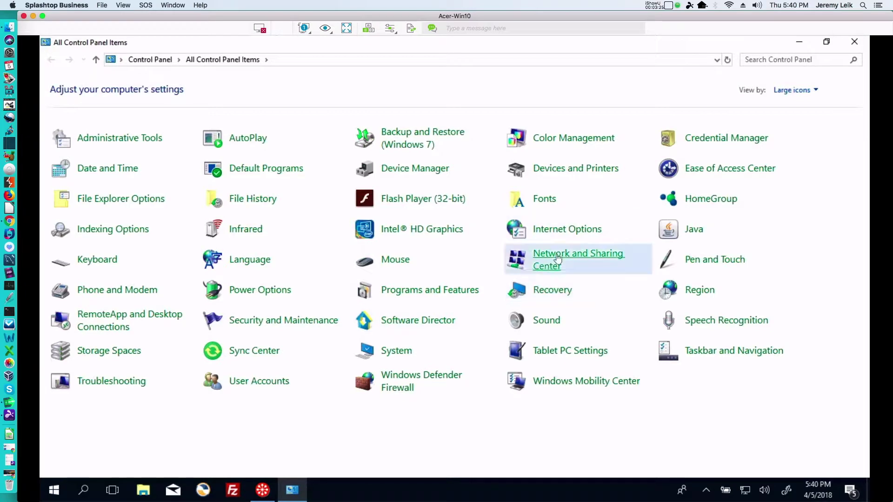
pyautogui.click(557, 256)
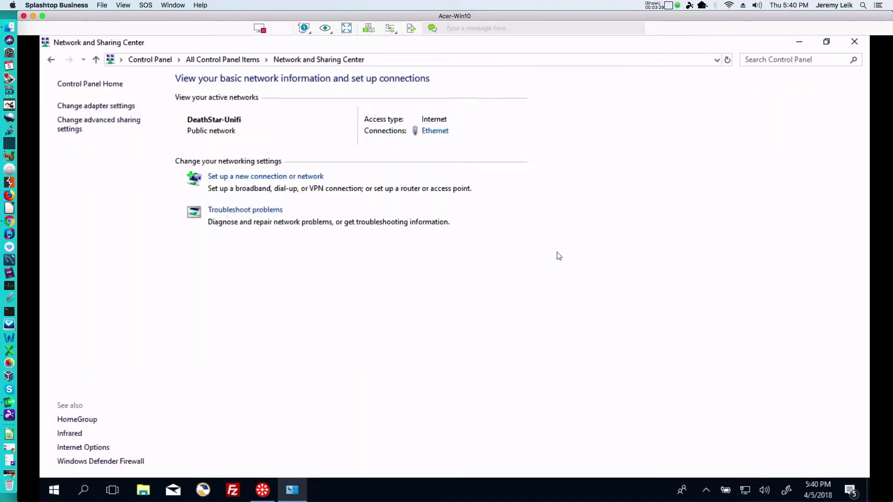
pyautogui.click(92, 107)
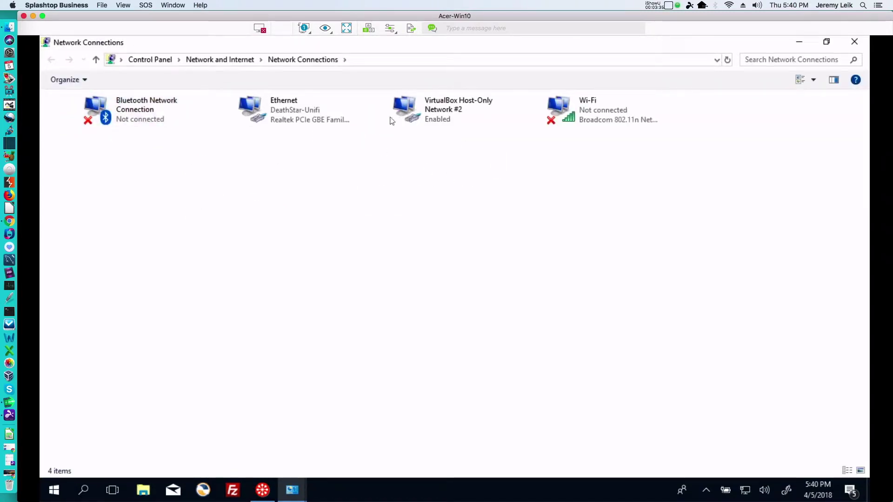
pyautogui.rightClick(284, 107)
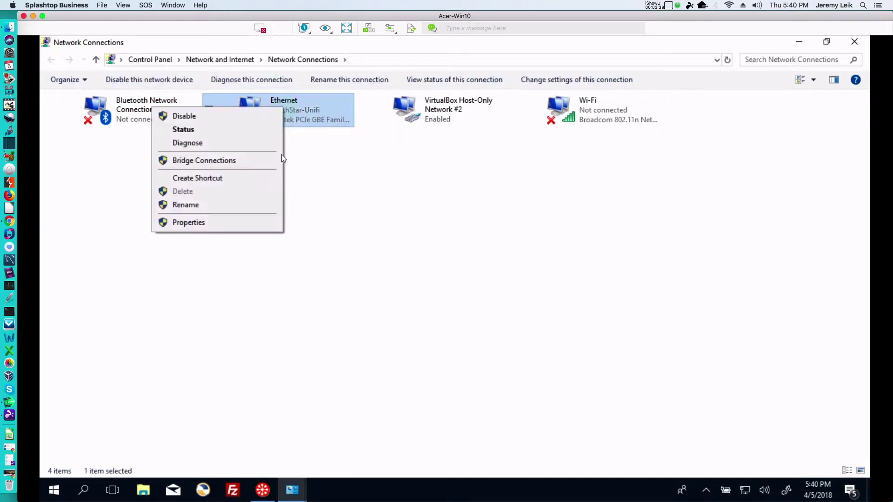
pyautogui.click(197, 224)
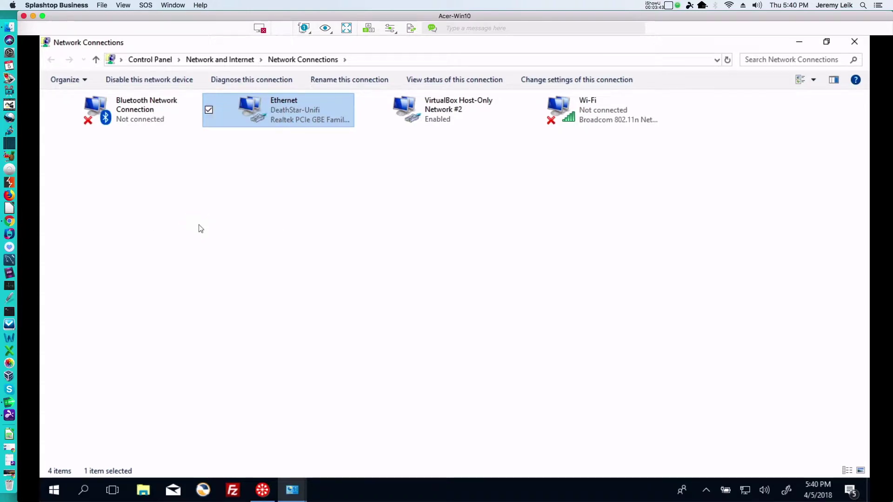
pyautogui.hotkey('alt', 'Return')
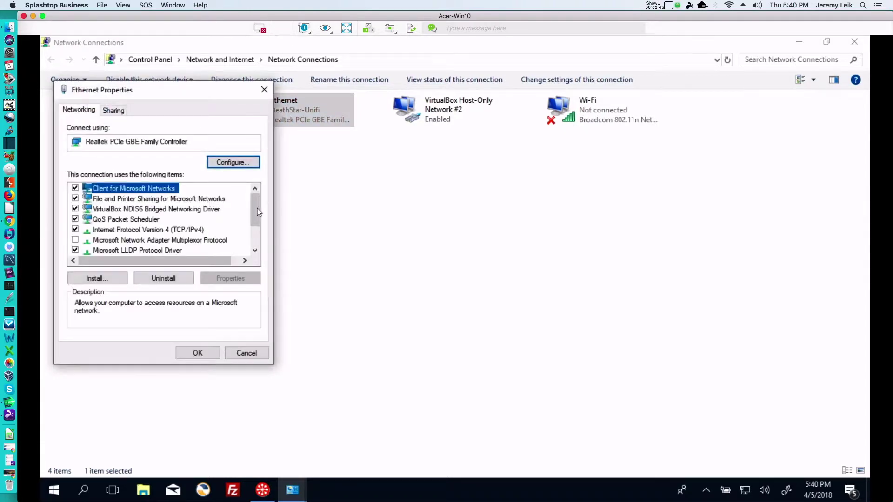
# Open Ethernet's IPv4 (TCP/IPv4) properties and switch to manually entered DNS server addresses
pyautogui.moveTo(256, 213); pyautogui.dragTo(256, 226)
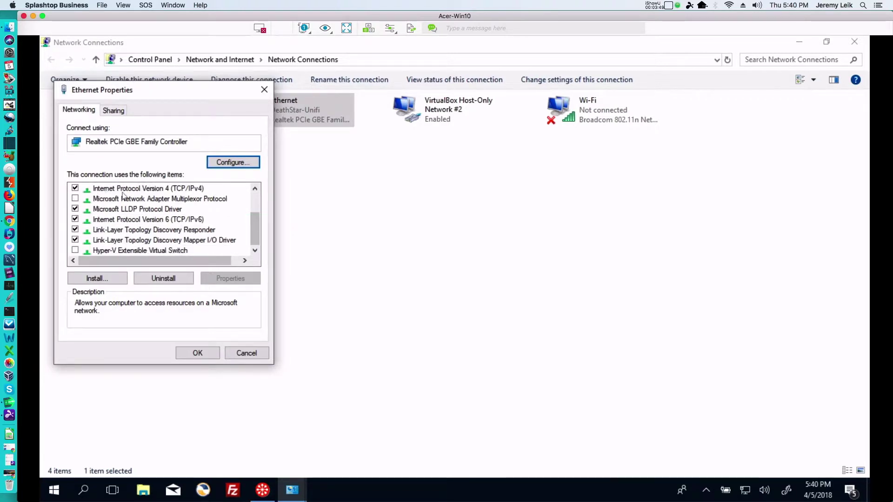
pyautogui.click(161, 191)
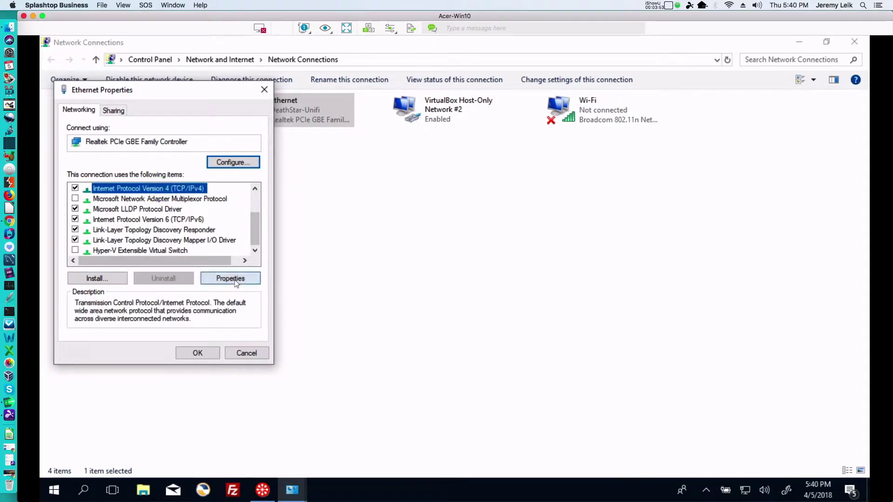
pyautogui.click(235, 281)
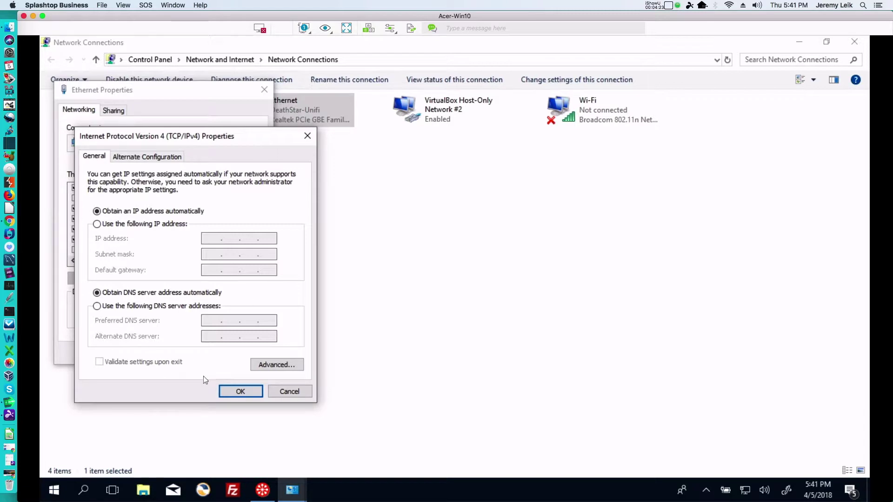
pyautogui.click(97, 306)
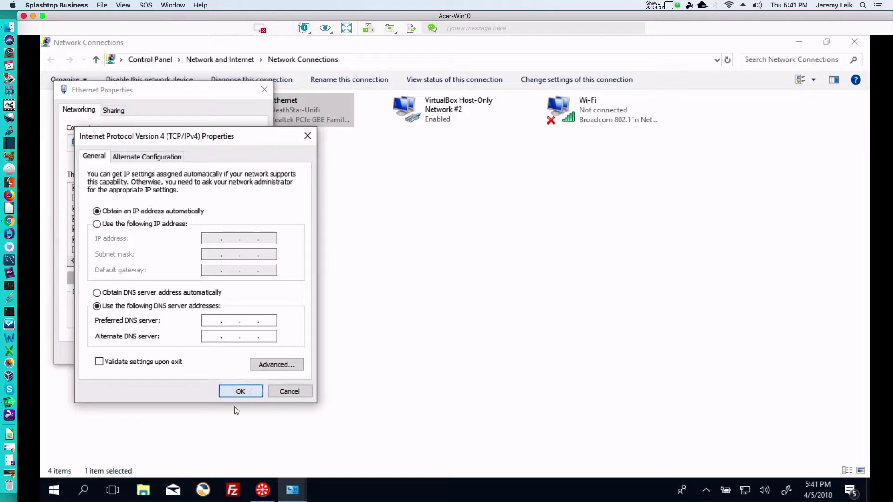
# Cancel the IPv4 and Ethernet dialogs unchanged and minimize Network Connections
pyautogui.click(291, 393)
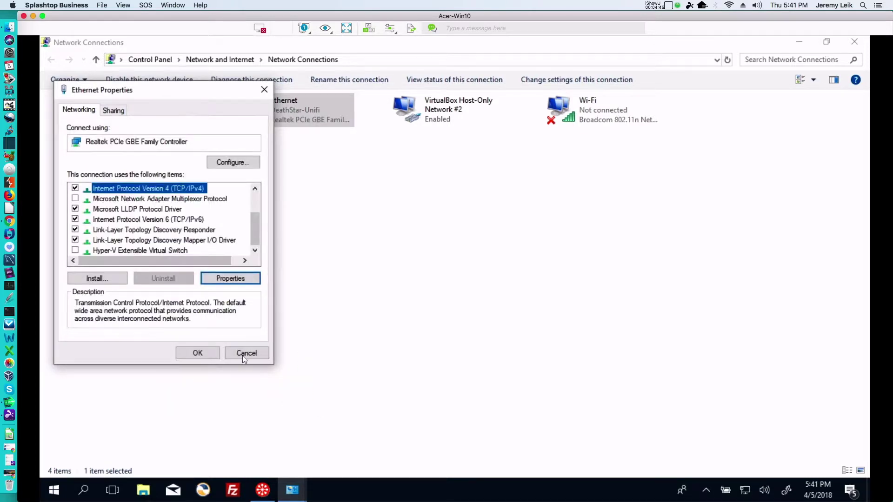
pyautogui.click(245, 355)
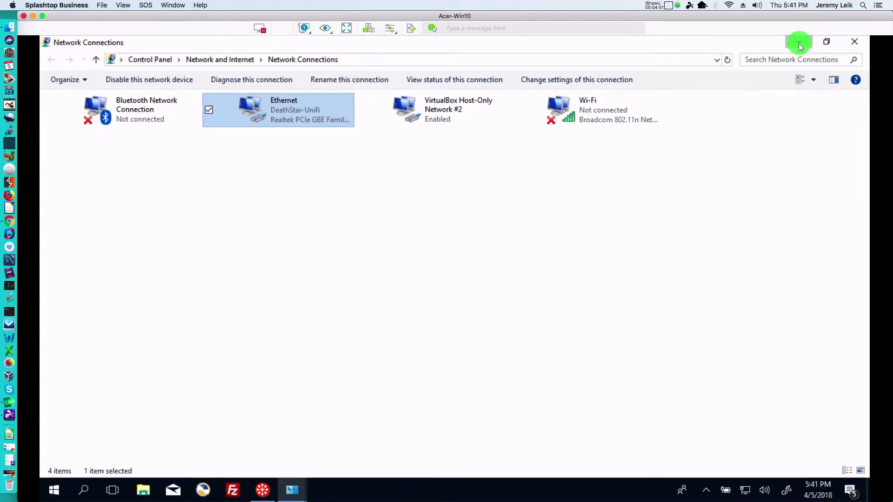
pyautogui.click(799, 43)
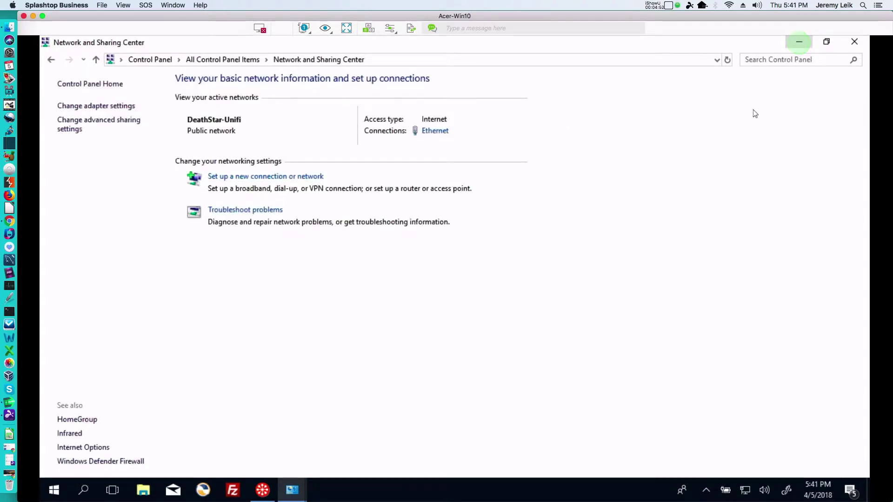
# Minimize Network and Sharing Center, then view DNS Benchmark's Nameservers list and Conclusions page
pyautogui.click(797, 43)
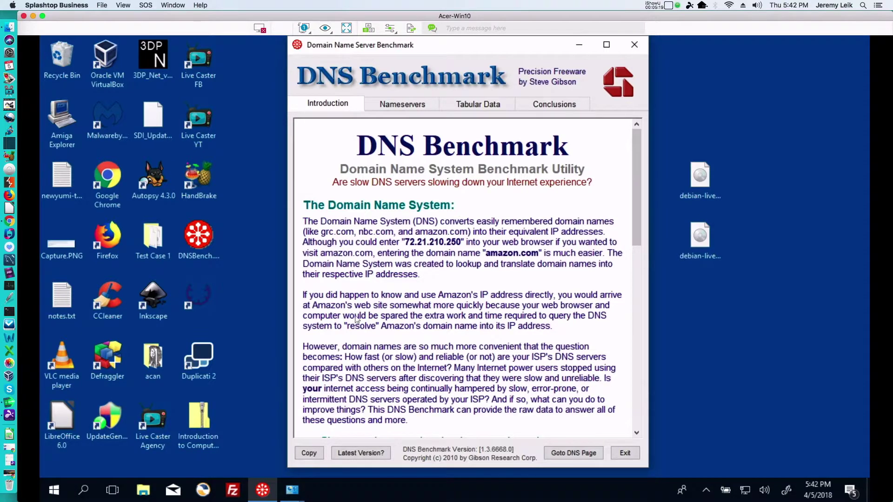
pyautogui.click(397, 104)
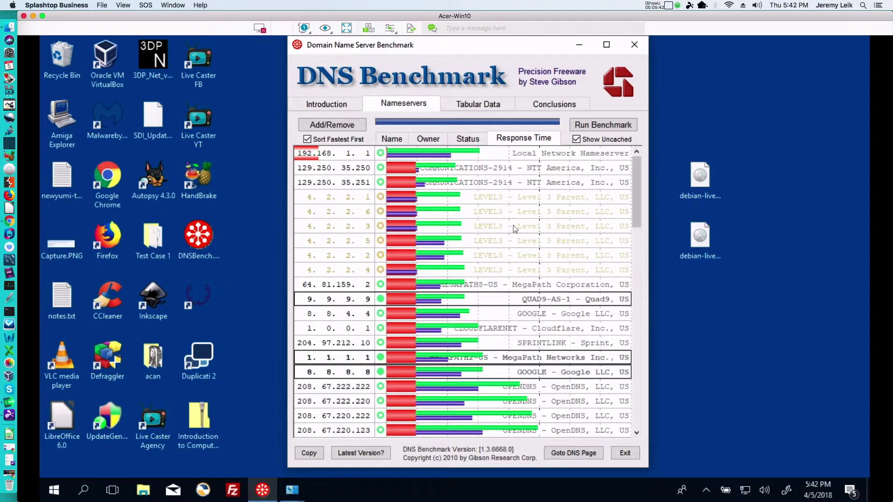
pyautogui.click(550, 107)
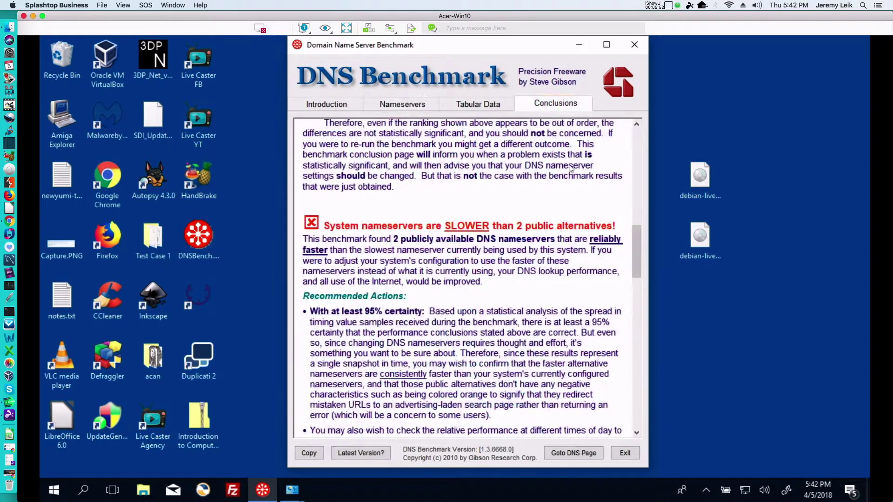
# Scroll through the benchmark conclusions, then minimize DNS Benchmark to reveal the remote desktop
pyautogui.moveTo(633, 234); pyautogui.dragTo(634, 120)
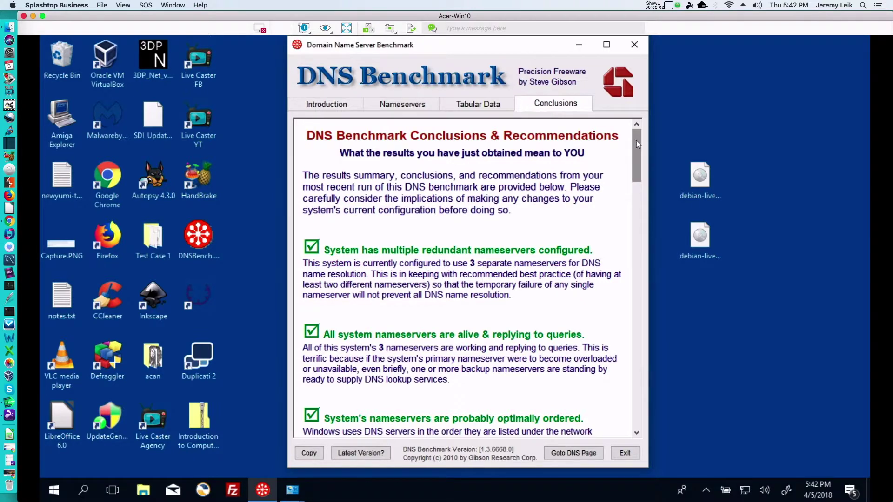
pyautogui.moveTo(636, 141); pyautogui.dragTo(637, 152)
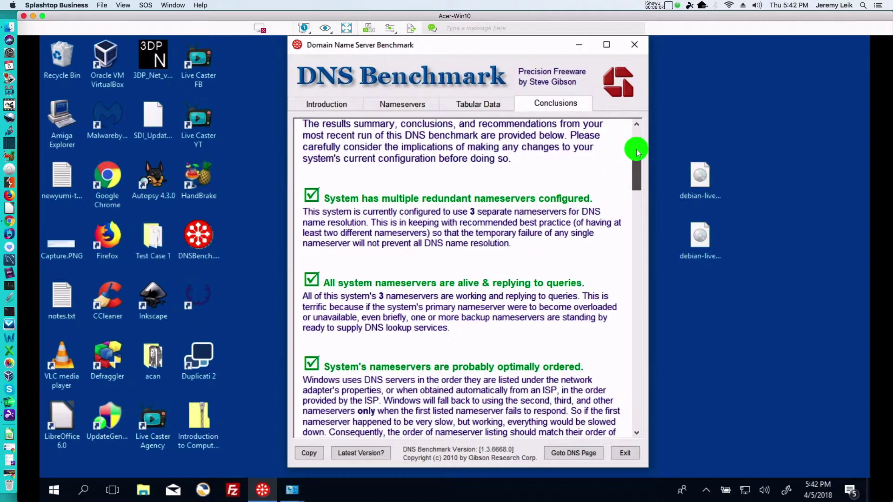
pyautogui.moveTo(636, 153); pyautogui.dragTo(635, 248)
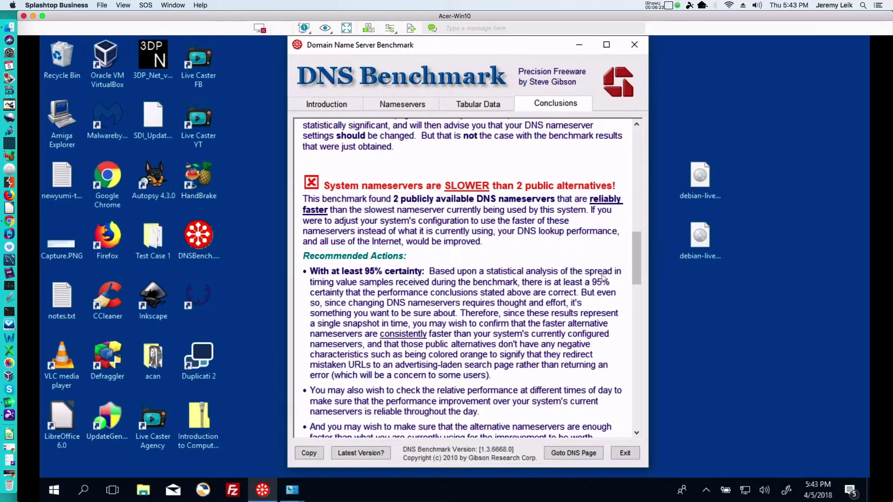
pyautogui.moveTo(642, 247); pyautogui.dragTo(644, 325)
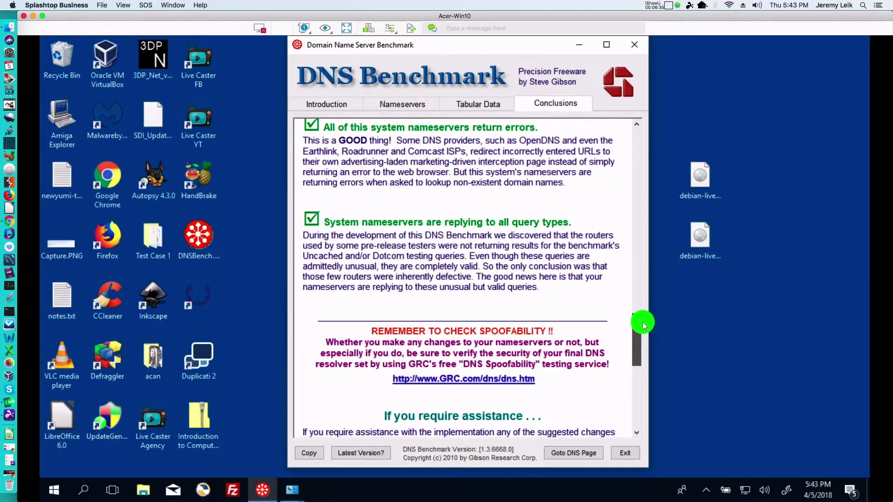
pyautogui.moveTo(644, 326); pyautogui.dragTo(643, 227)
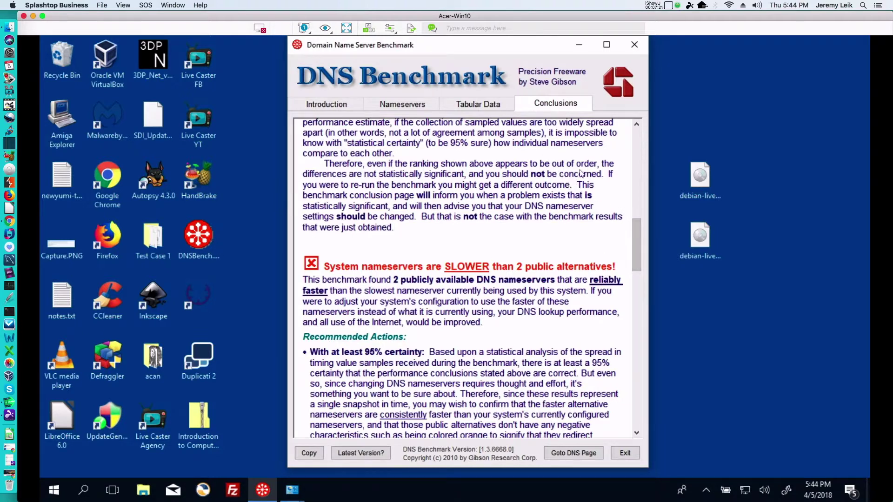
pyautogui.click(580, 46)
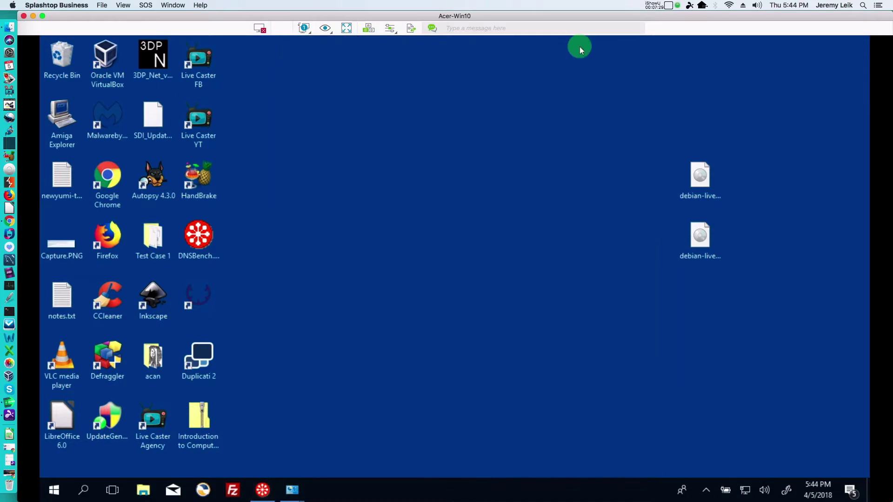
# Switch from Splashtop to Chrome's Linksys Smart Wi-Fi tab and open Connectivity settings
pyautogui.click(33, 16)
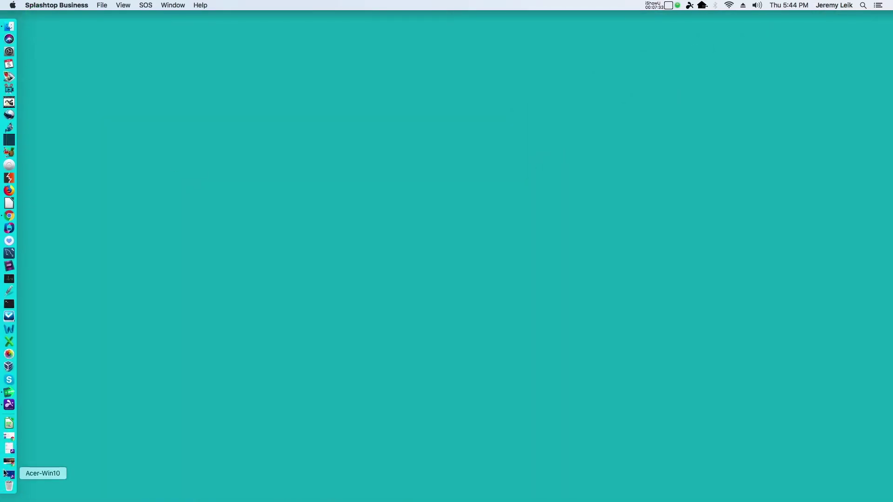
pyautogui.click(8, 464)
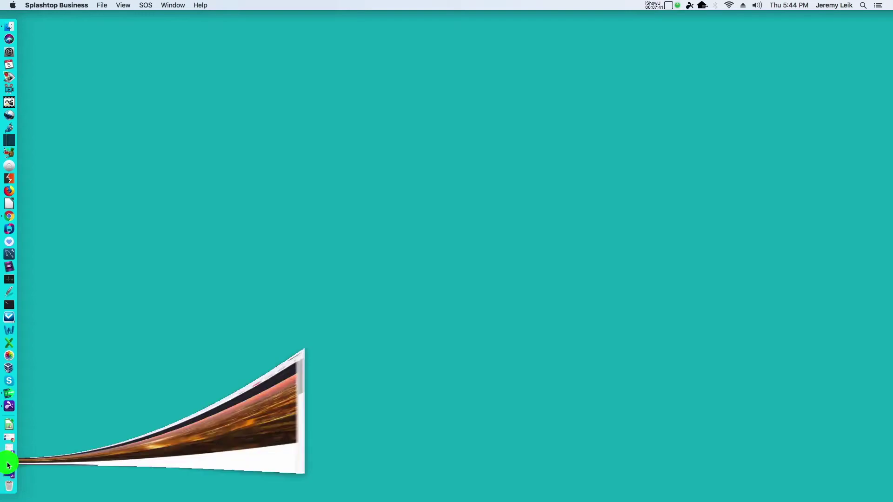
pyautogui.click(615, 22)
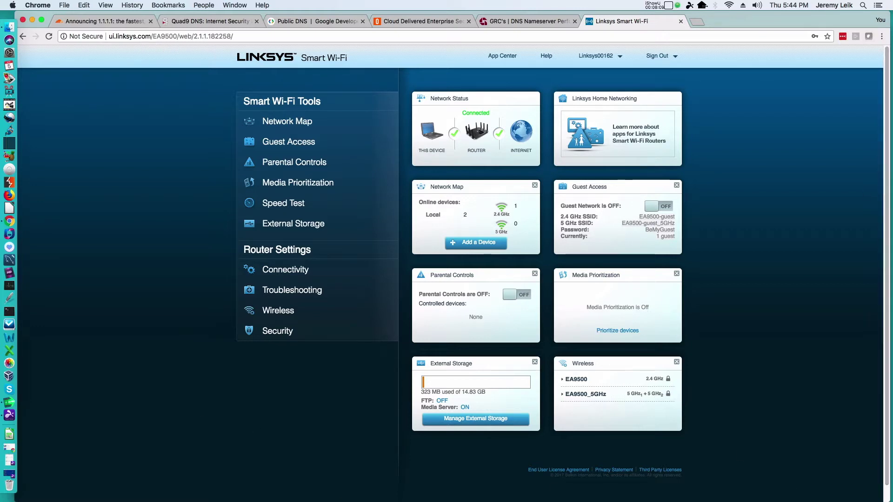
pyautogui.click(268, 274)
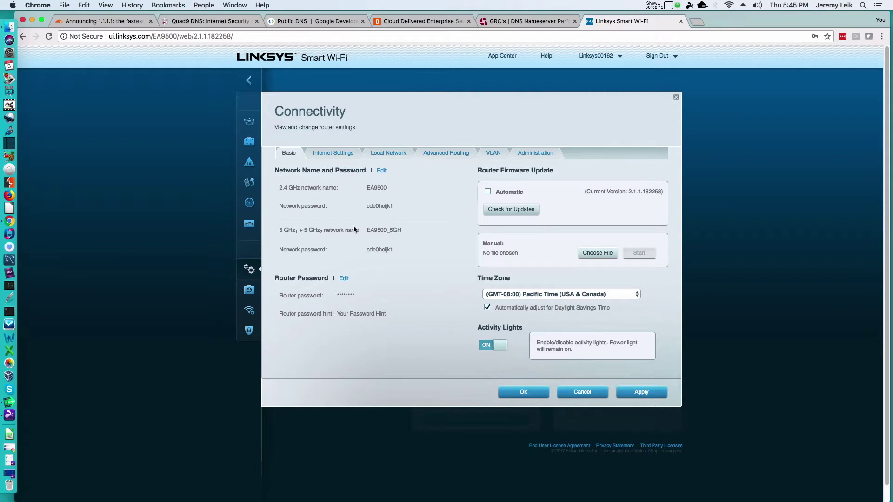
# On the Local Network tab, enter Static DNS 1.1.1.1, 8.8.8.8 and 9.9.9.9
pyautogui.click(390, 156)
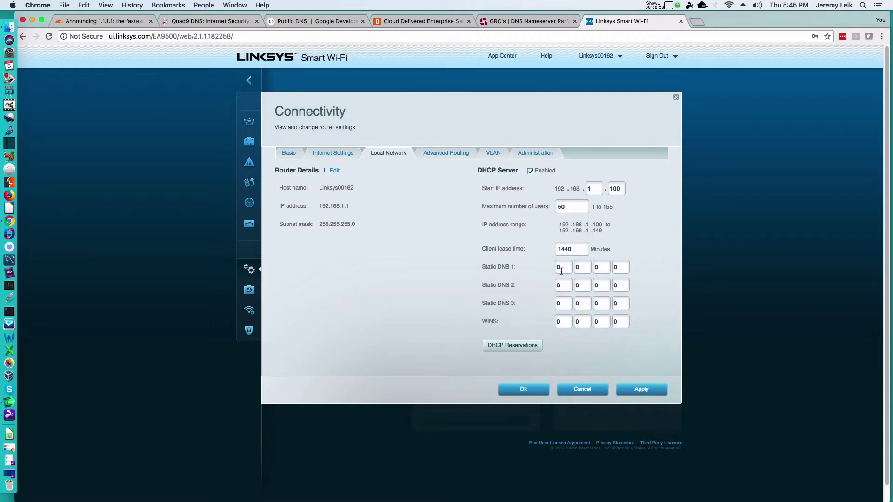
pyautogui.click(562, 269)
pyautogui.write('1.1')
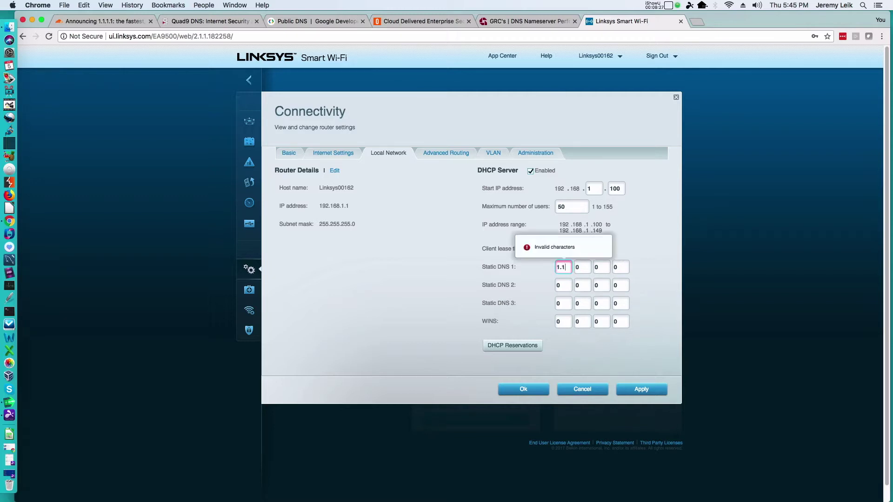
pyautogui.press('BackSpace')
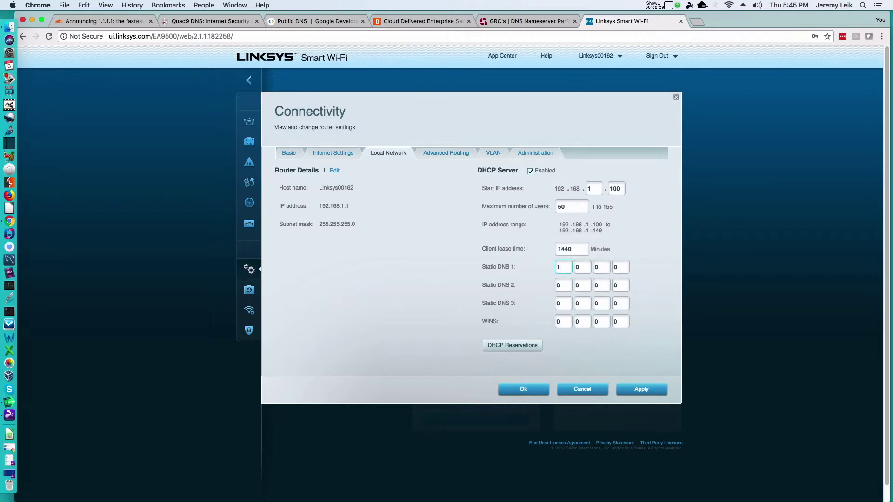
pyautogui.write('1')
pyautogui.press('Tab')
pyautogui.write('1')
pyautogui.press('Tab')
pyautogui.write('1')
pyautogui.press('Tab')
pyautogui.write('8')
pyautogui.press('Tab')
pyautogui.write('8')
pyautogui.press('Tab')
pyautogui.write('8')
pyautogui.press('Tab')
pyautogui.write('8')
pyautogui.press('Tab')
pyautogui.write('99')
pyautogui.press('Tab')
pyautogui.write('9')
pyautogui.press('Tab')
pyautogui.write('9')
# Apply the new Static DNS settings, acknowledge the notice, and close Connectivity
pyautogui.click(646, 388)
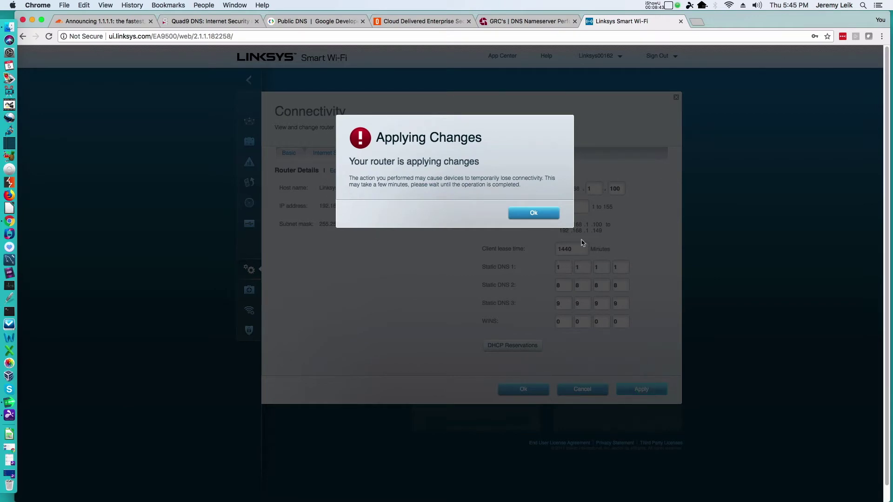
pyautogui.click(532, 219)
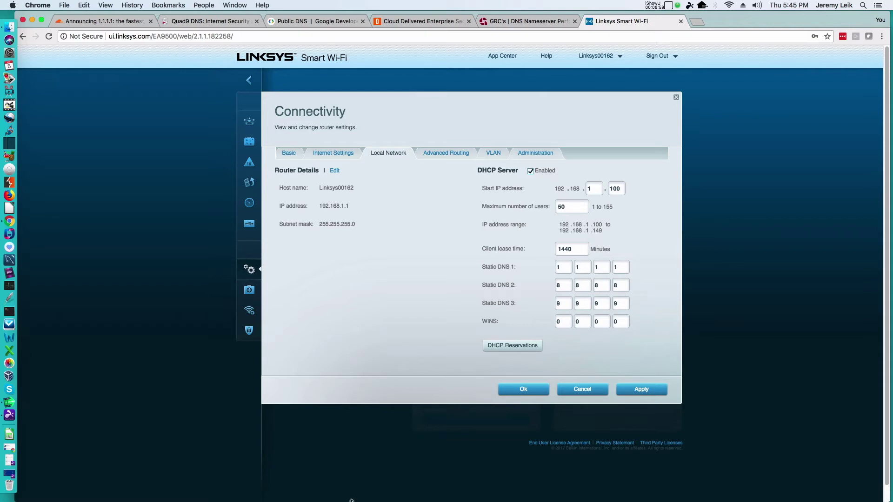
pyautogui.click(517, 389)
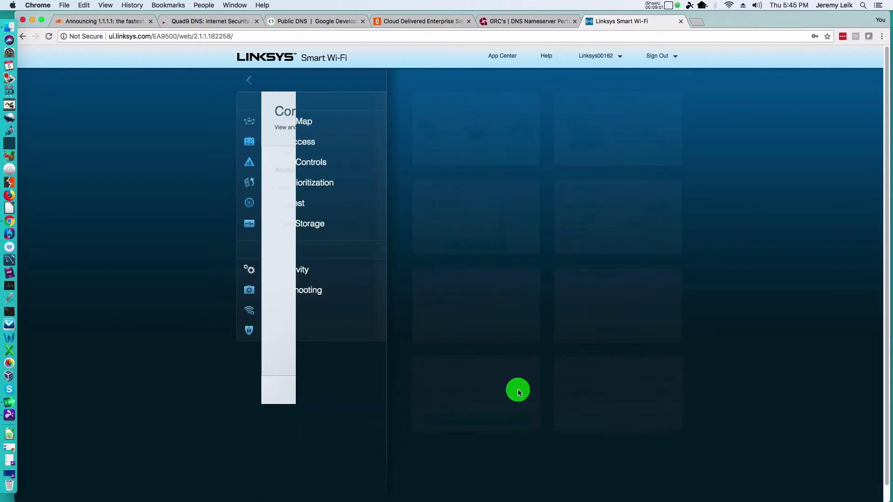